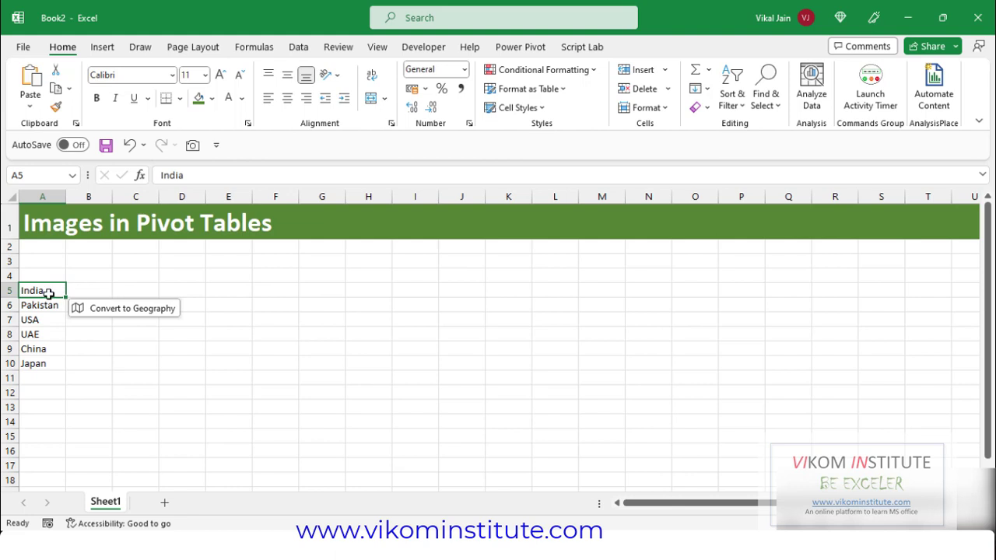
Select the six country names, India through Japan, in A5:A10
{"action": "left_click_drag", "start_coordinate": [50, 290], "coordinate": [49, 362]}
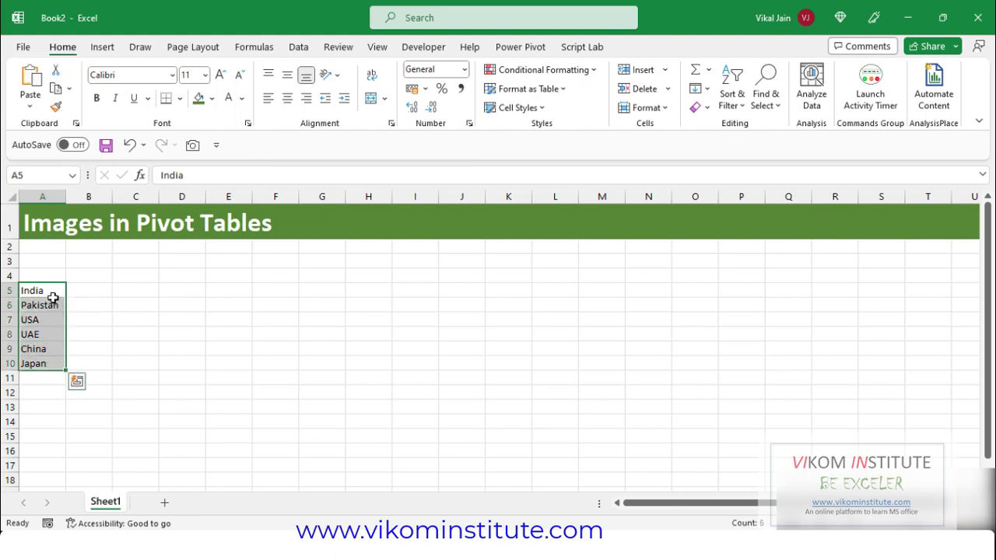
Convert A5:A10 to Geography data, then autofit and narrow column A
{"action": "left_click", "coordinate": [100, 309]}
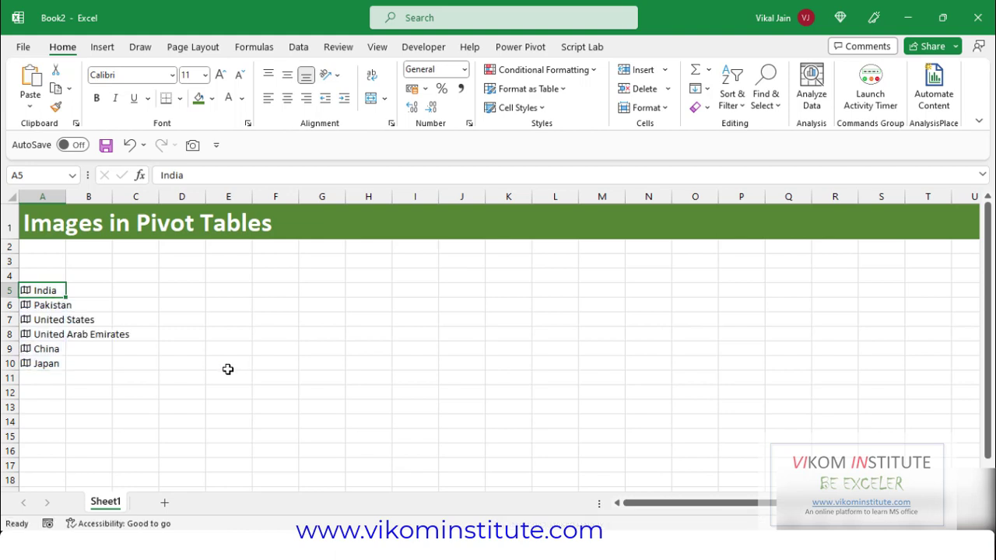
{"action": "double_click", "coordinate": [66, 197]}
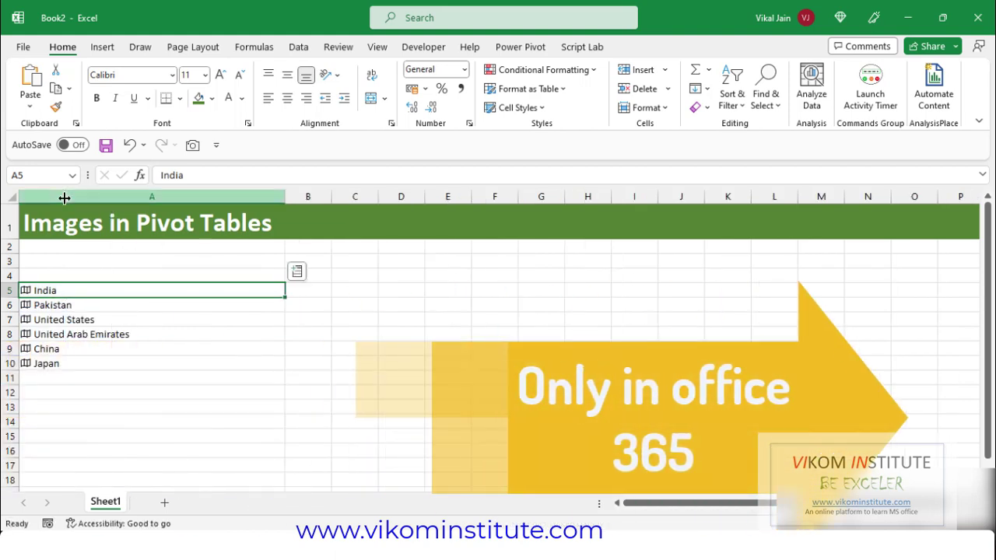
{"action": "left_click_drag", "start_coordinate": [285, 196], "coordinate": [138, 204]}
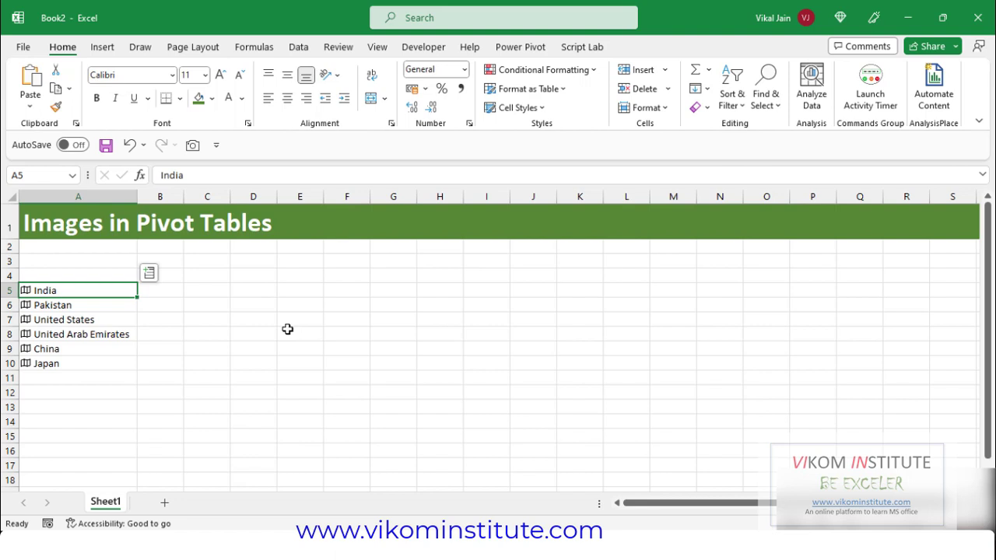
Enter the header 'Country' in A4
{"action": "left_click", "coordinate": [105, 275]}
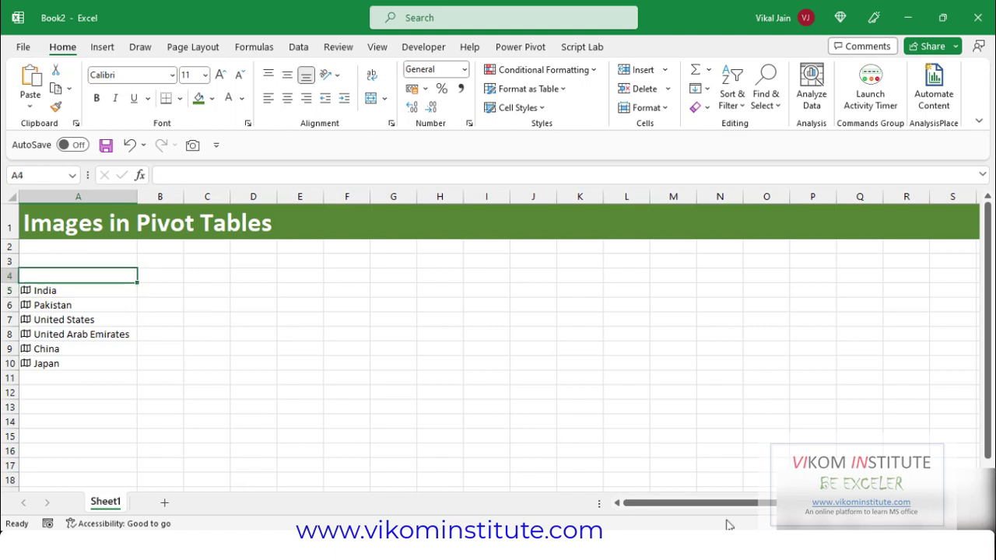
{"action": "type", "text": "Cou"}
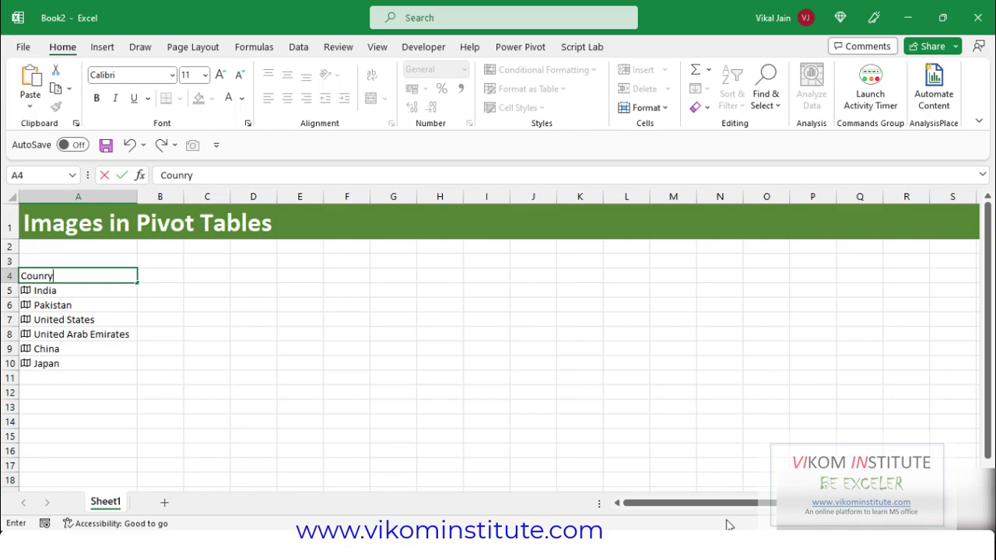
{"action": "type", "text": "ntry"}
{"action": "key", "text": "ctrl+Return"}
Insert each country's Image field so flag images fill column B
{"action": "scroll", "coordinate": [475, 420], "scroll_direction": "down", "scroll_amount": 1}
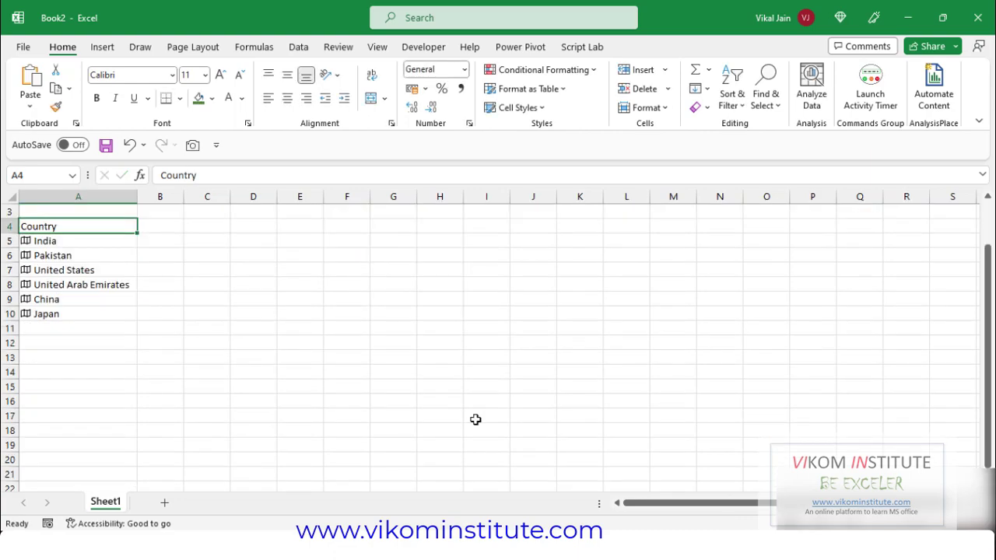
{"action": "key", "text": "Down"}
{"action": "key", "text": "shift+Down"}
{"action": "key", "text": "shift+Down"}
{"action": "key", "text": "shift+Down"}
{"action": "key", "text": "shift+Down"}
{"action": "key", "text": "shift+Down"}
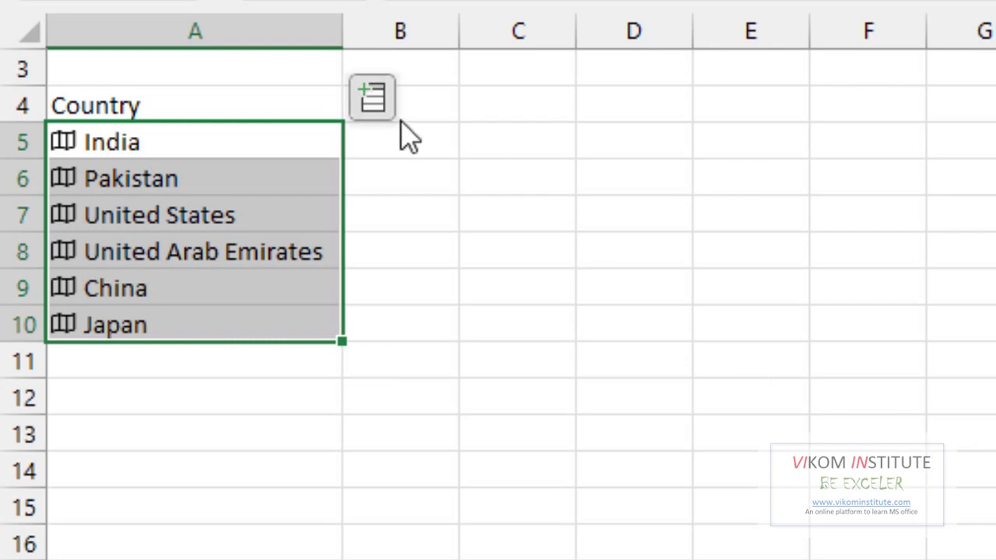
{"action": "left_click", "coordinate": [378, 103]}
{"action": "scroll", "coordinate": [658, 529], "scroll_direction": "down", "scroll_amount": 5}
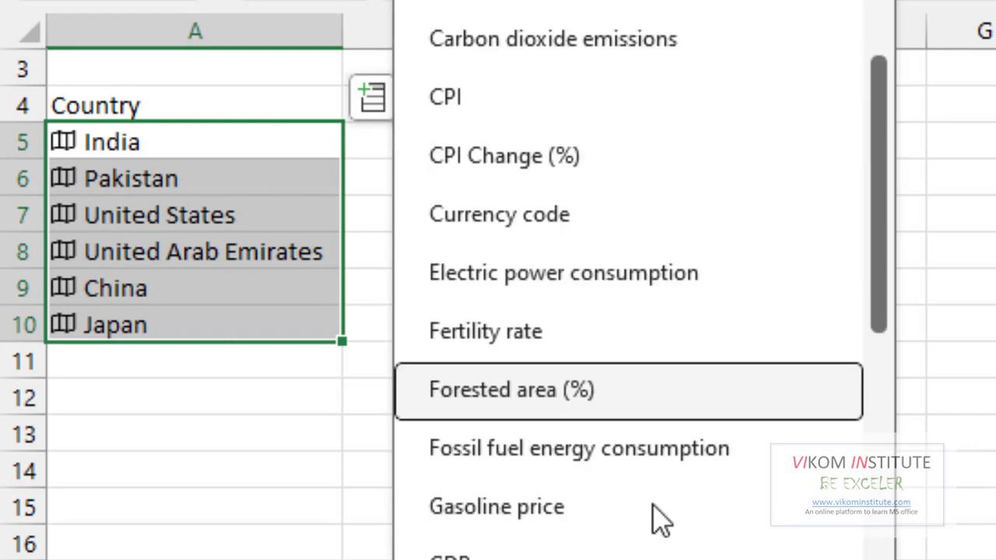
{"action": "scroll", "coordinate": [657, 520], "scroll_direction": "down", "scroll_amount": 10}
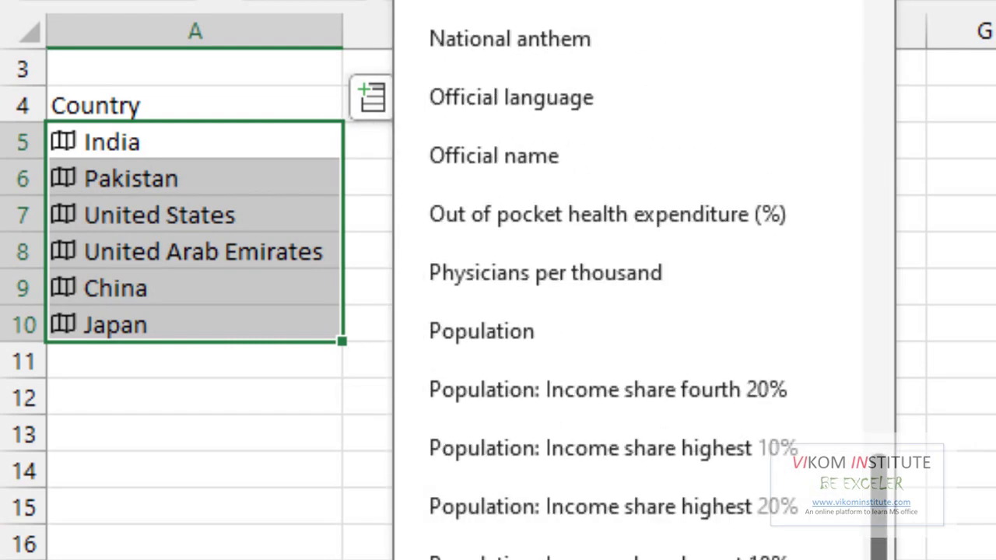
{"action": "scroll", "coordinate": [657, 520], "scroll_direction": "up", "scroll_amount": 10}
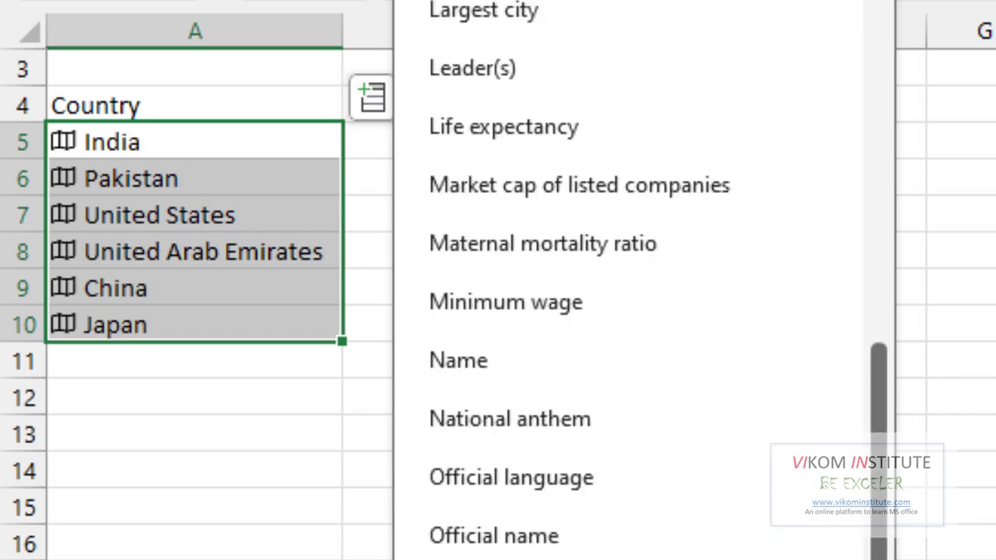
{"action": "scroll", "coordinate": [658, 520], "scroll_direction": "up", "scroll_amount": 5}
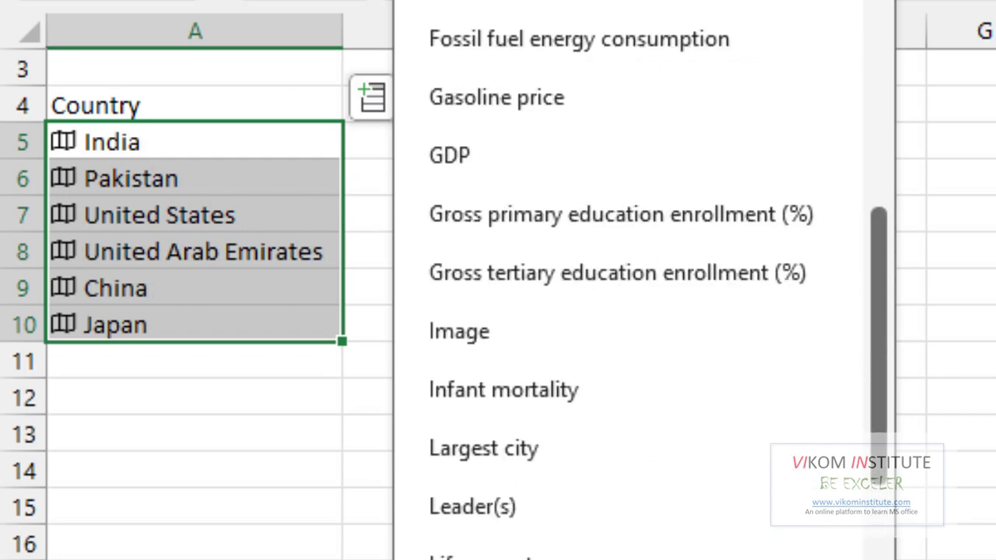
{"action": "left_click", "coordinate": [507, 337]}
{"action": "left_click", "coordinate": [699, 250]}
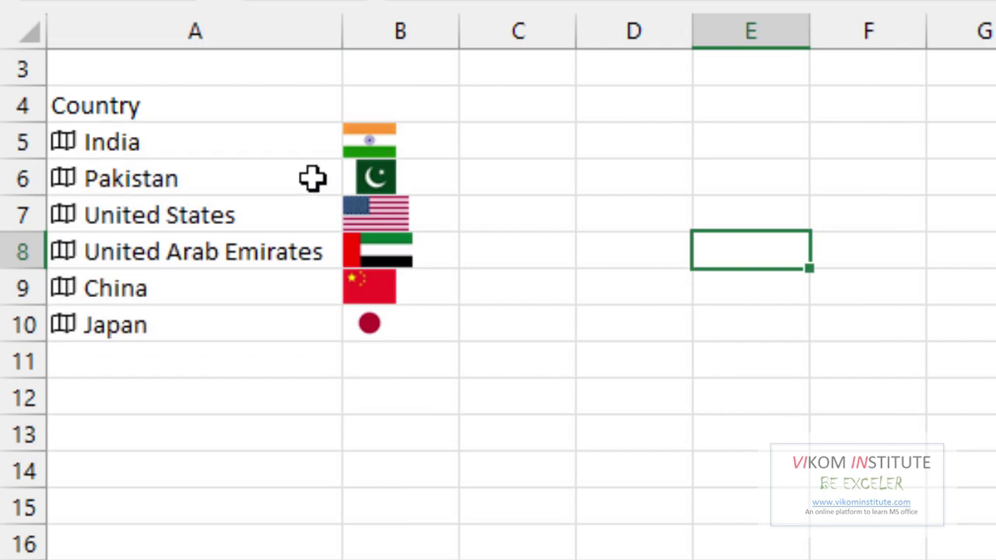
{"action": "left_click_drag", "start_coordinate": [236, 147], "coordinate": [246, 306]}
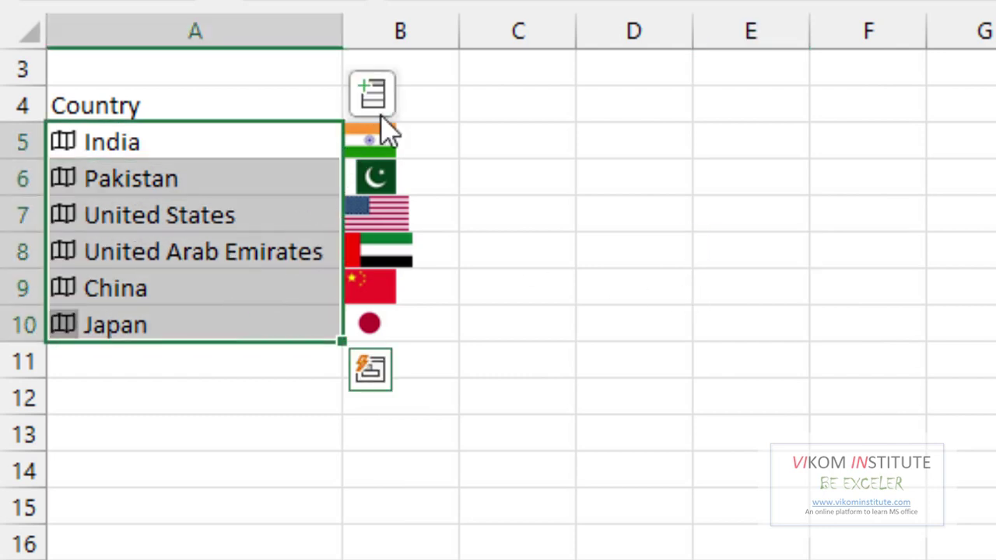
Insert the Minimum wage and Largest city fields for the six countries
{"action": "left_click", "coordinate": [373, 95]}
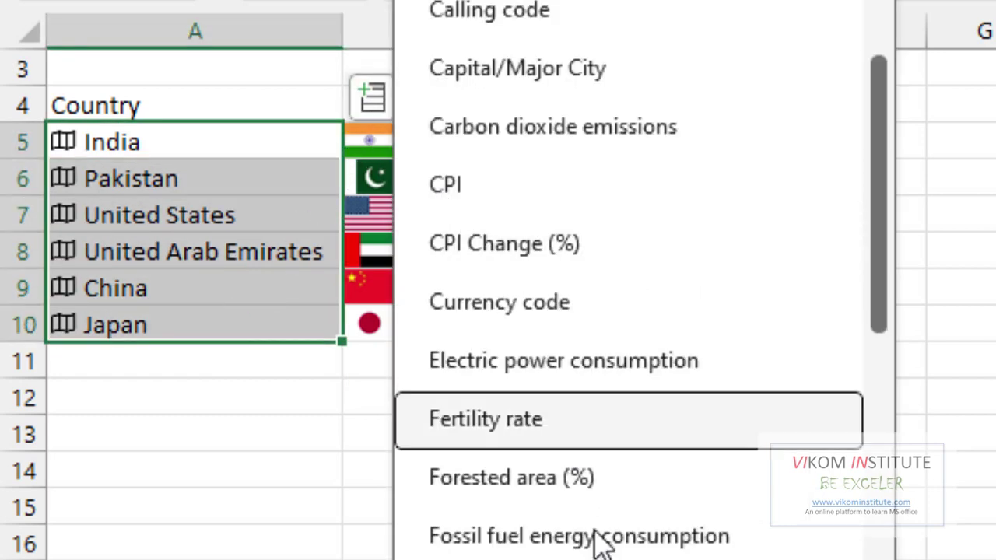
{"action": "scroll", "coordinate": [545, 535], "scroll_direction": "down", "scroll_amount": 3}
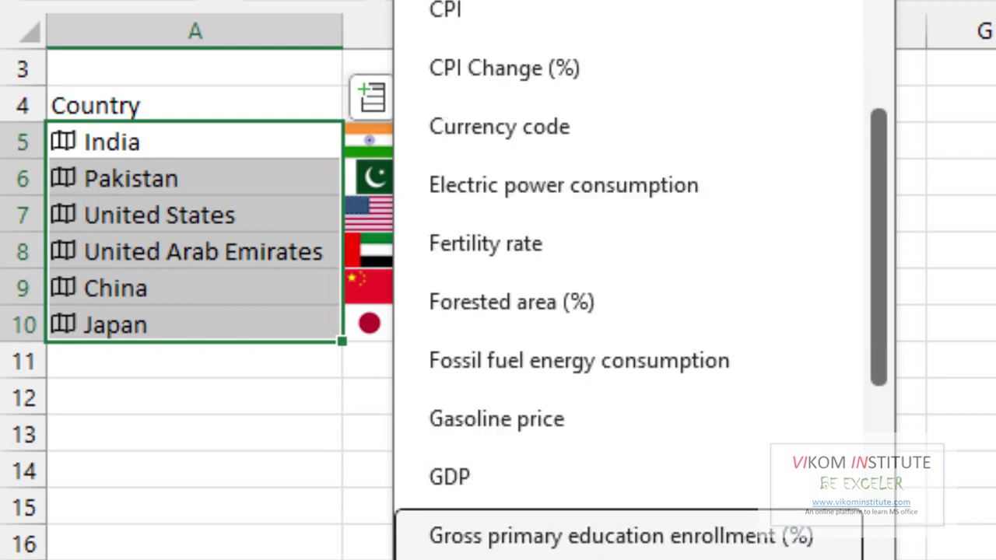
{"action": "scroll", "coordinate": [545, 545], "scroll_direction": "down", "scroll_amount": 3}
{"action": "scroll", "coordinate": [629, 280], "scroll_direction": "down", "scroll_amount": 3}
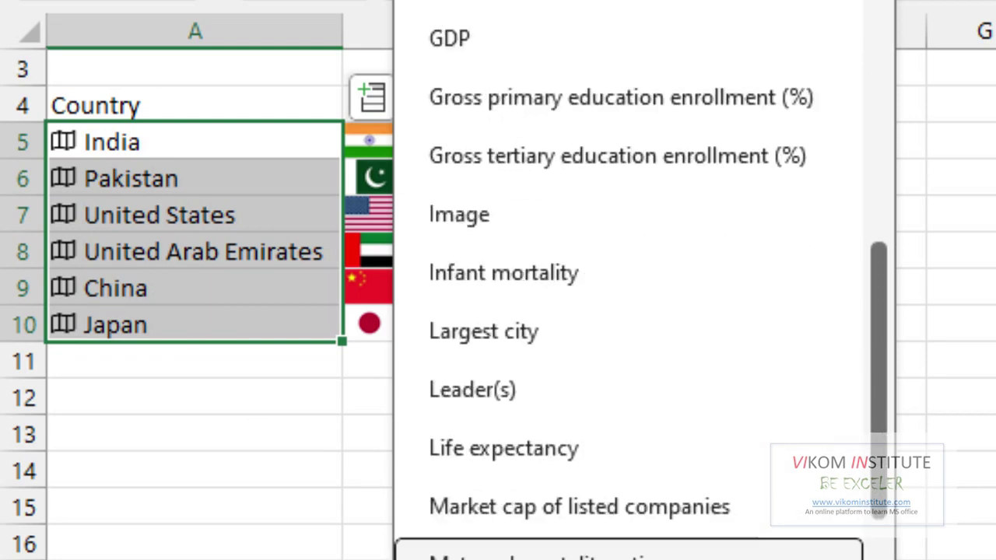
{"action": "scroll", "coordinate": [618, 537], "scroll_direction": "down", "scroll_amount": 2}
{"action": "left_click", "coordinate": [615, 541]}
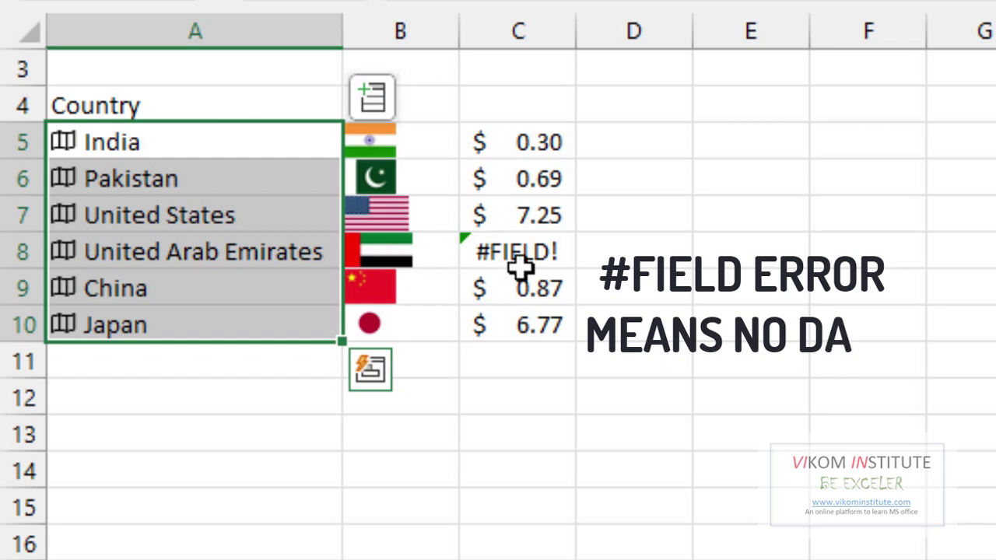
{"action": "left_click", "coordinate": [371, 97]}
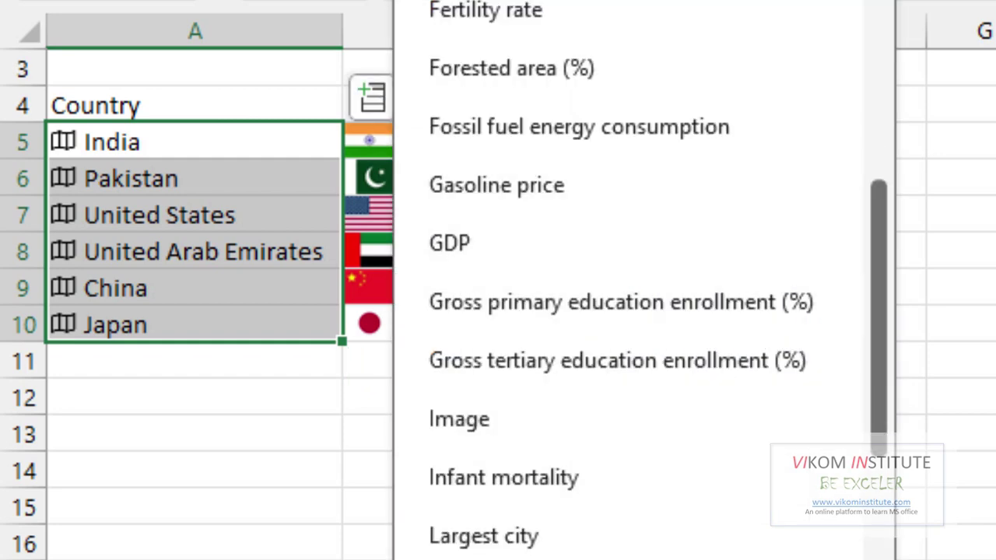
{"action": "left_click", "coordinate": [573, 539]}
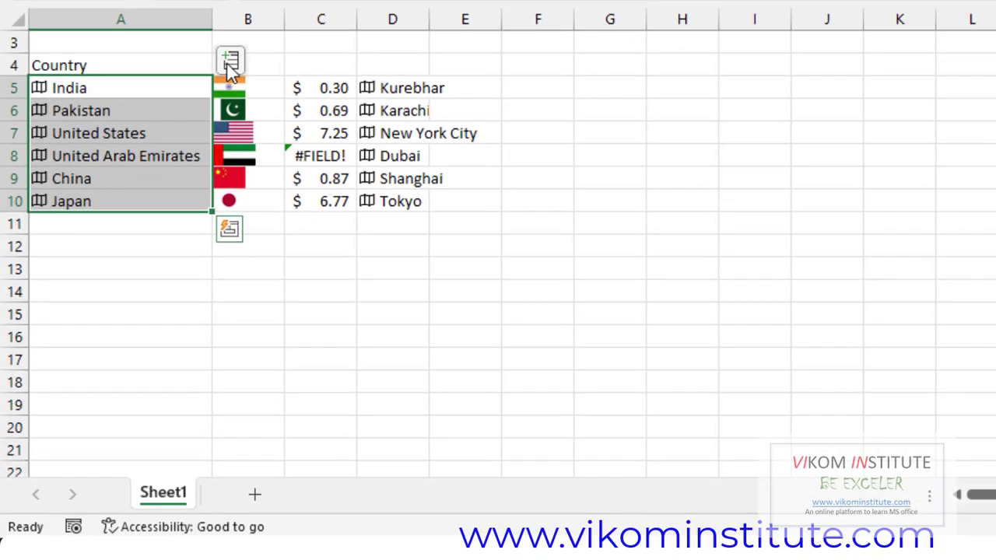
Insert the Population field and autofit column E
{"action": "left_click", "coordinate": [372, 97]}
{"action": "scroll", "coordinate": [349, 416], "scroll_direction": "down", "scroll_amount": 3}
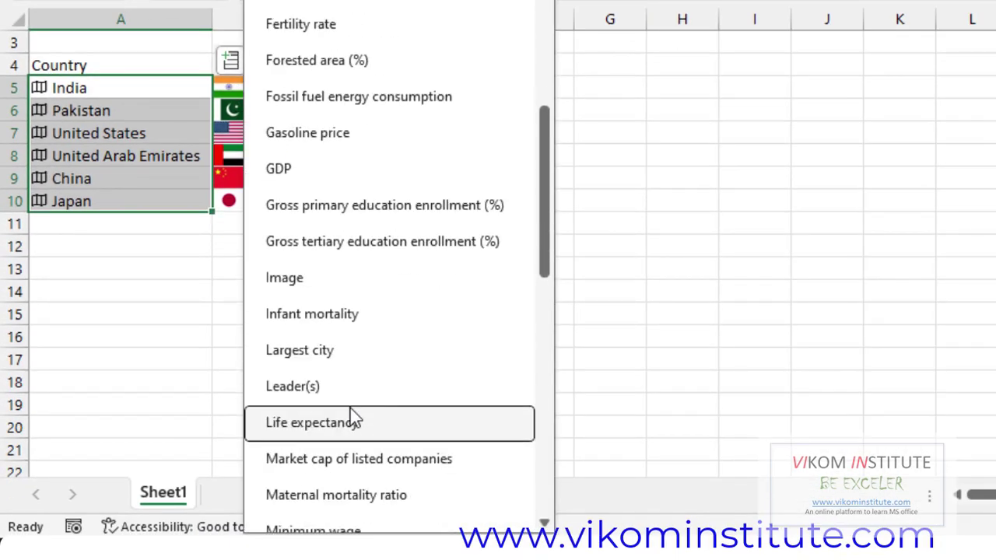
{"action": "scroll", "coordinate": [350, 416], "scroll_direction": "down", "scroll_amount": 3}
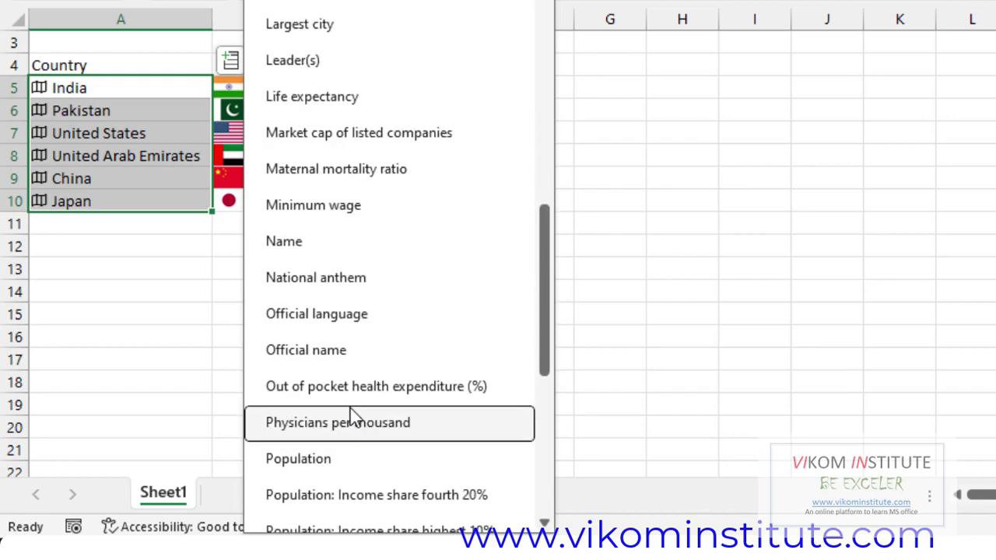
{"action": "left_click", "coordinate": [347, 454]}
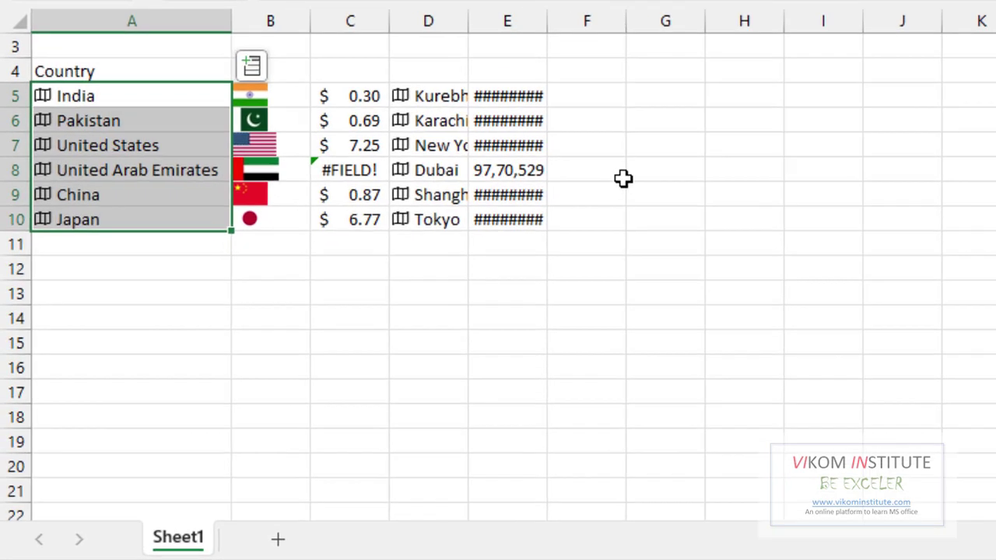
{"action": "double_click", "coordinate": [535, 16]}
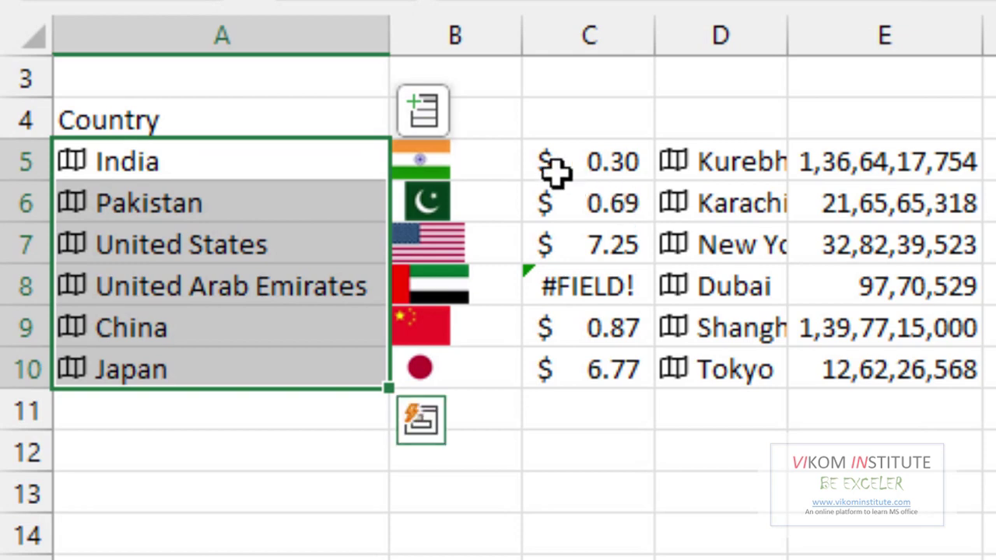
{"action": "left_click", "coordinate": [558, 114]}
Enter headers 'Flags' in B4 and 'Minimum Wages' in C4
{"action": "left_click", "coordinate": [456, 118]}
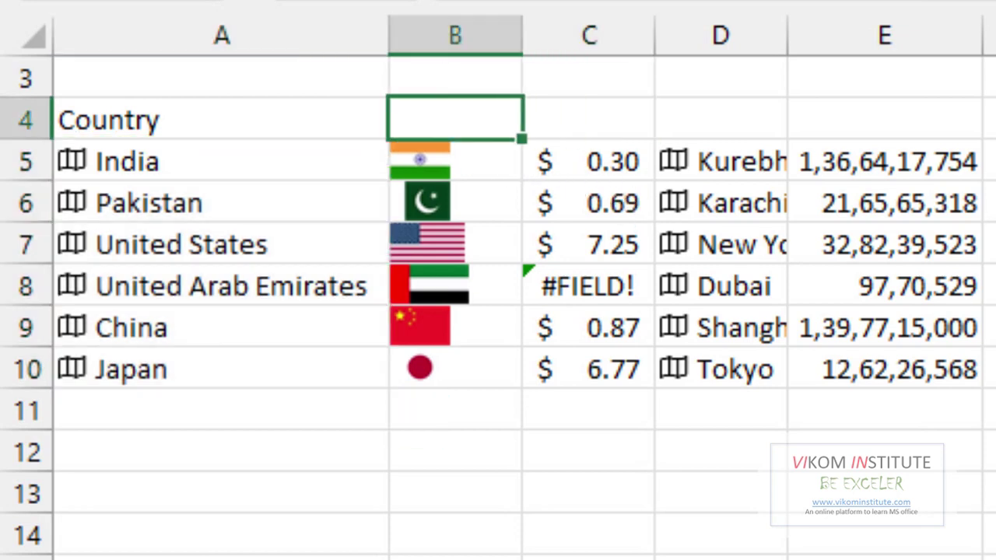
{"action": "type", "text": "Flags"}
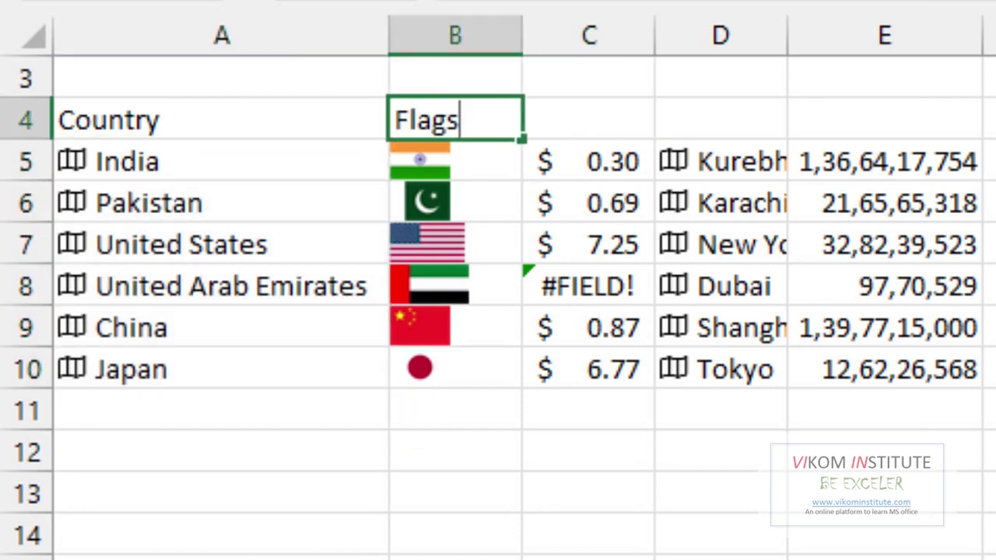
{"action": "key", "text": "Tab"}
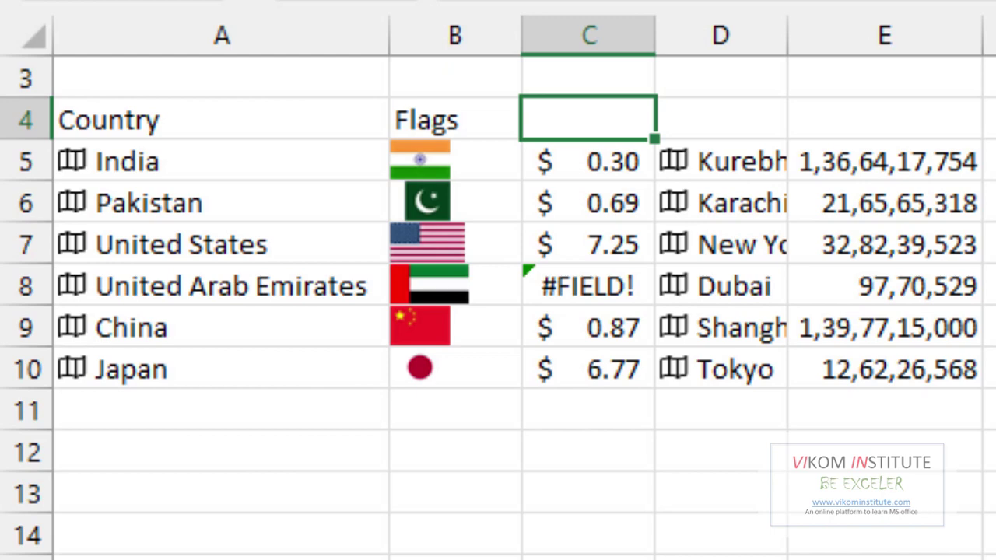
{"action": "type", "text": "Mini"}
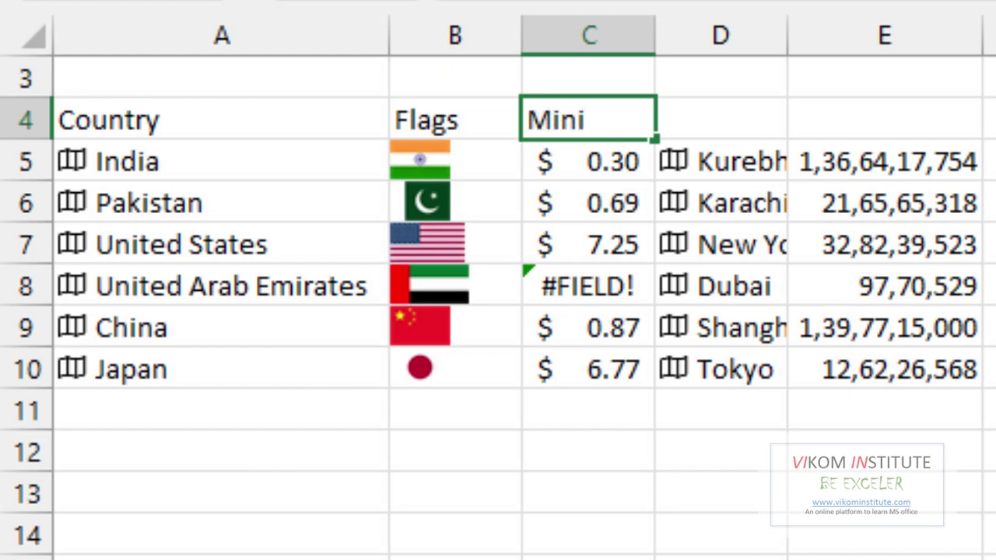
{"action": "type", "text": "mum Wages"}
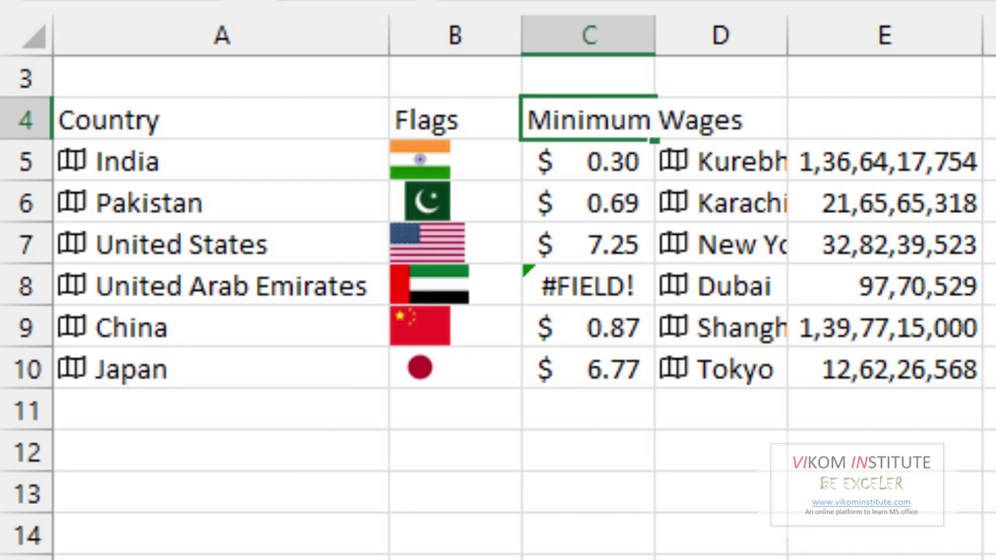
{"action": "key", "text": "Return"}
Enter headers 'Largest City' in D4 and 'Polulation' in E4
{"action": "left_click", "coordinate": [720, 120]}
{"action": "type", "text": "Lar"}
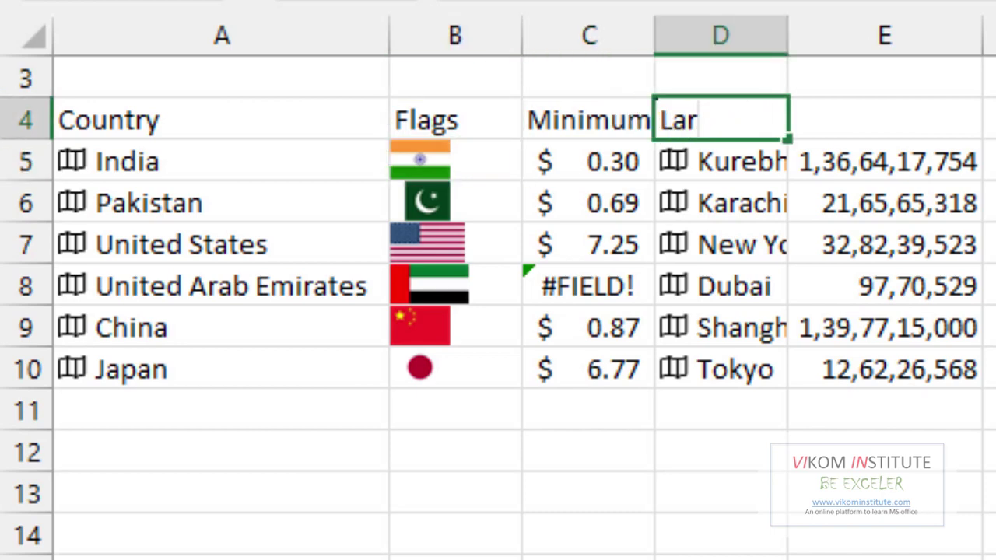
{"action": "type", "text": "gest City"}
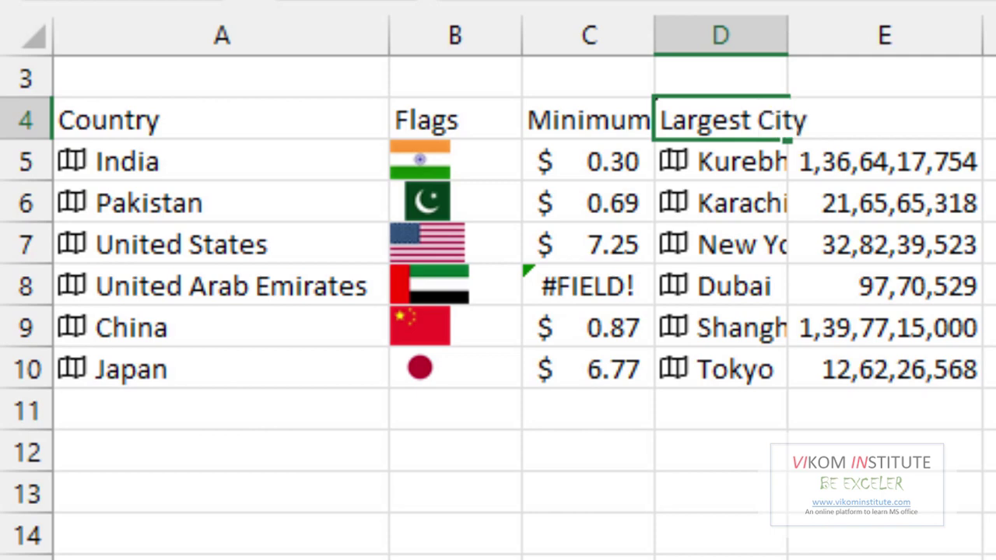
{"action": "key", "text": "Tab"}
{"action": "type", "text": "Pol"}
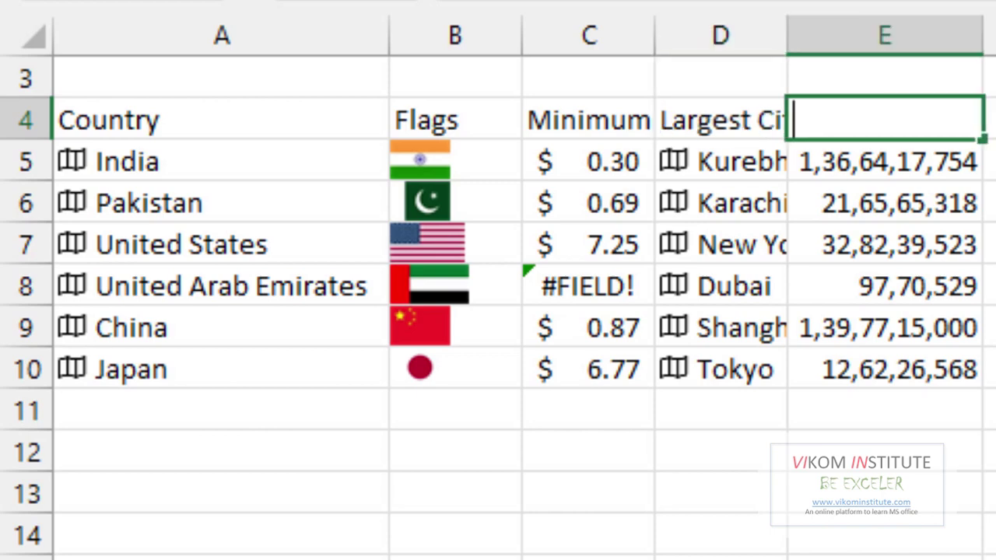
{"action": "type", "text": "up"}
{"action": "key", "text": "BackSpace"}
{"action": "type", "text": "lation"}
{"action": "key", "text": "Return"}
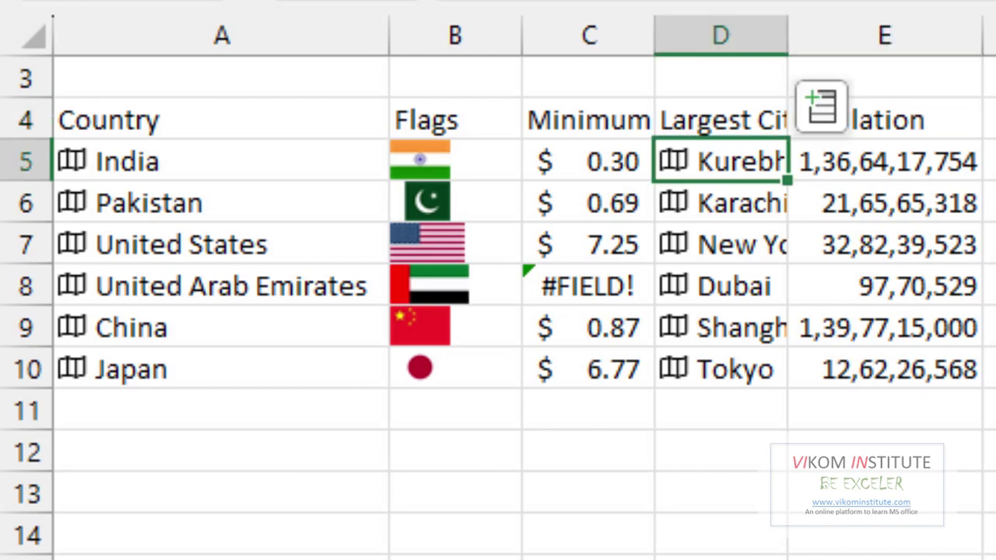
Widen columns D and E so names like New York City and populations fit
{"action": "left_click_drag", "start_coordinate": [316, 36], "coordinate": [857, 43]}
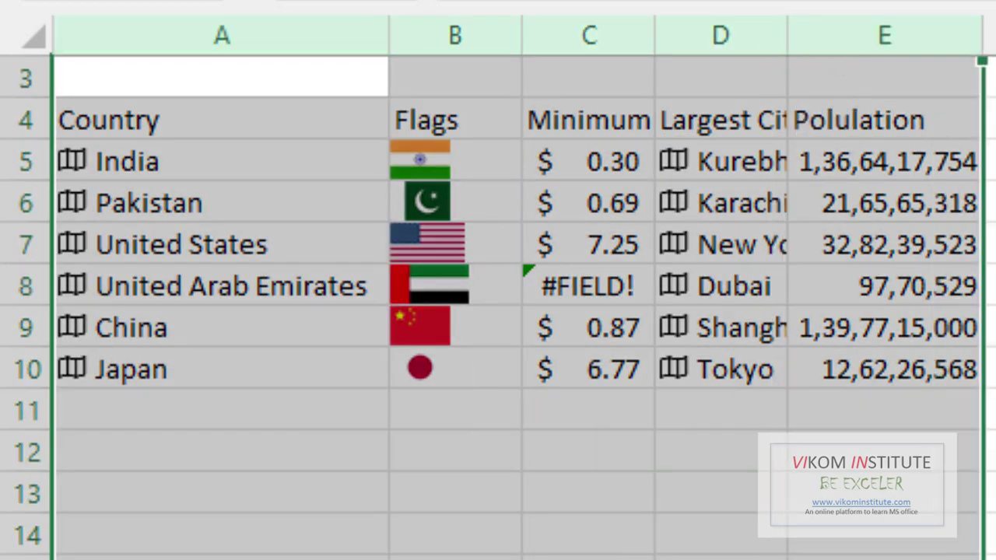
{"action": "left_click", "coordinate": [995, 283]}
{"action": "left_click_drag", "start_coordinate": [786, 43], "coordinate": [795, 39]}
{"action": "left_click_drag", "start_coordinate": [540, 206], "coordinate": [598, 206]}
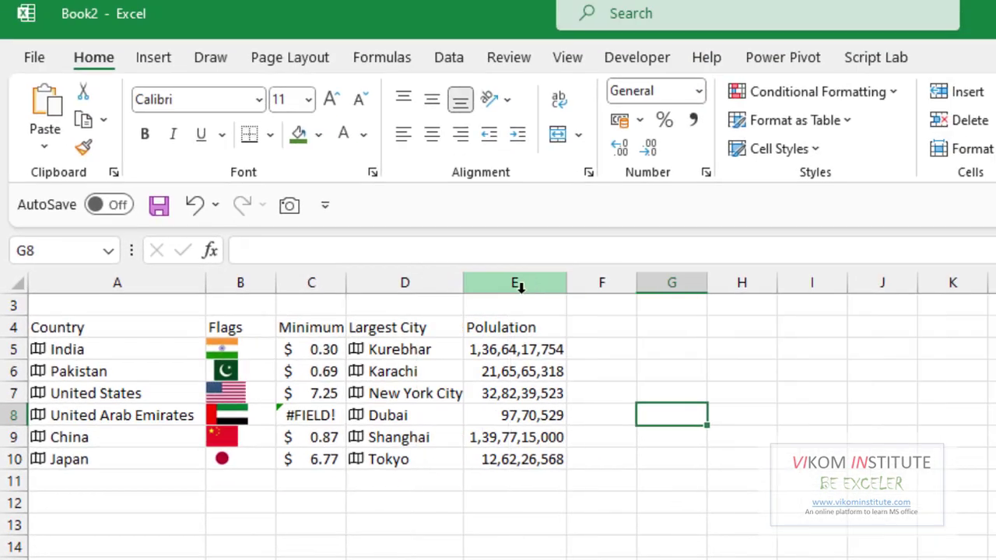
{"action": "left_click_drag", "start_coordinate": [571, 292], "coordinate": [586, 291]}
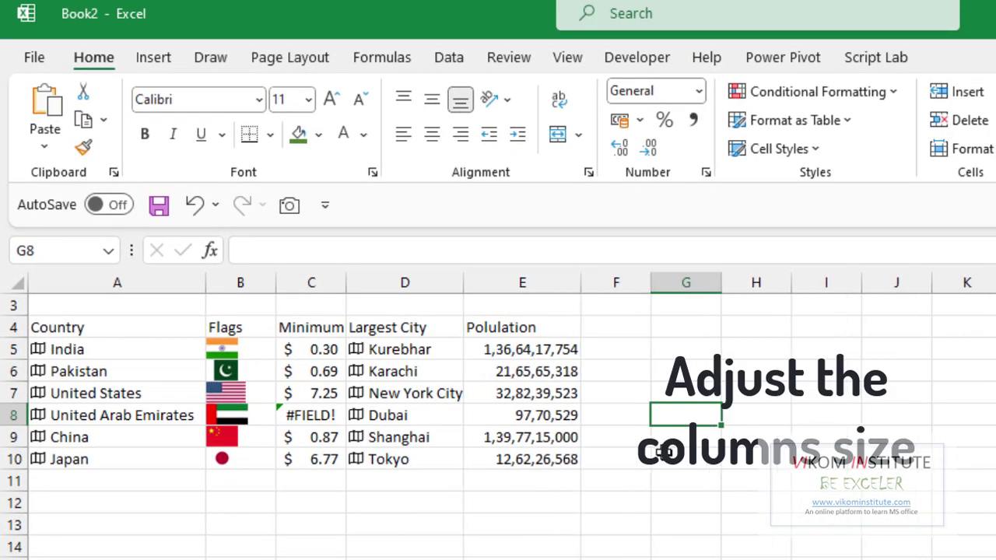
{"action": "scroll", "coordinate": [636, 532], "scroll_direction": "up", "scroll_amount": 1}
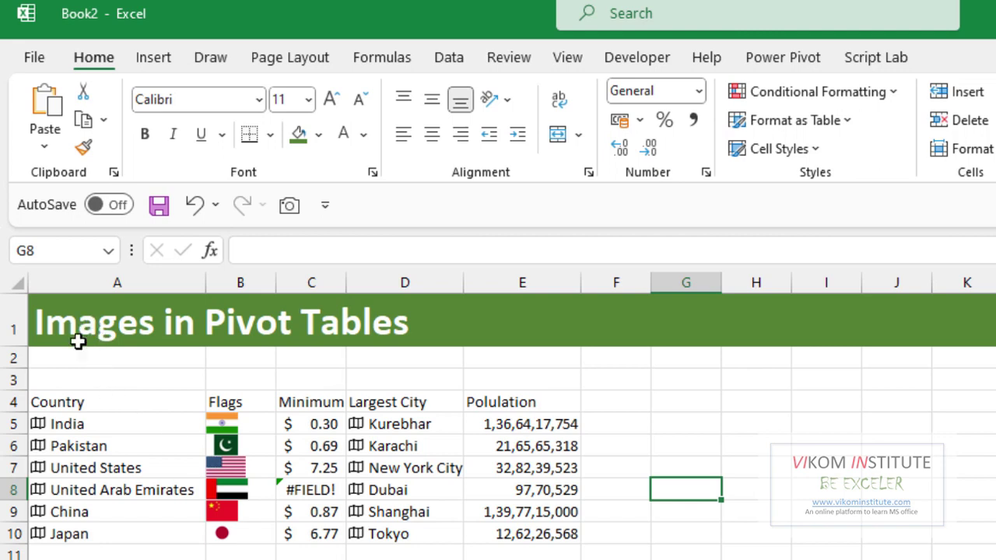
Create a PivotTable from A4:E10 on the existing worksheet at G5
{"action": "left_click_drag", "start_coordinate": [108, 398], "coordinate": [559, 534]}
{"action": "key", "text": "alt+n"}
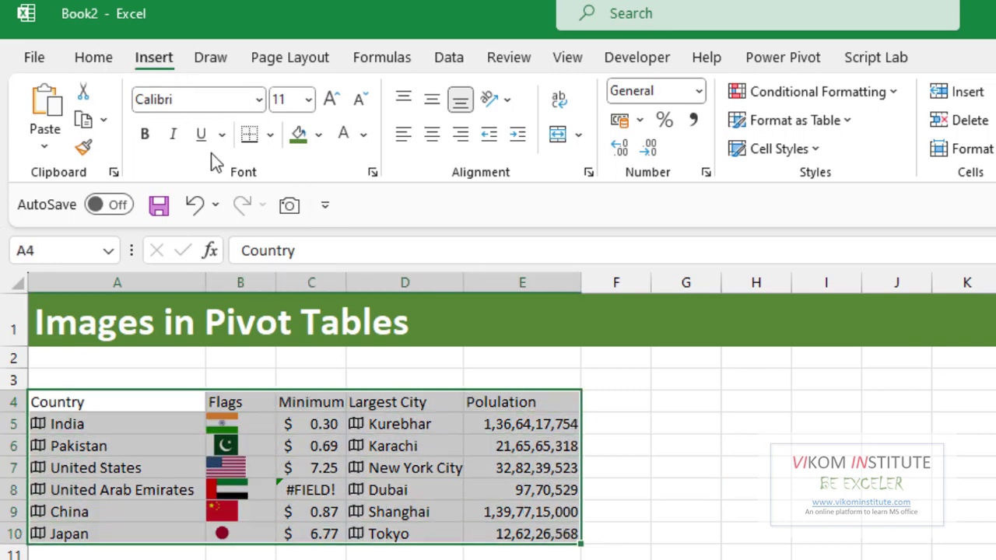
{"action": "left_click", "coordinate": [53, 148]}
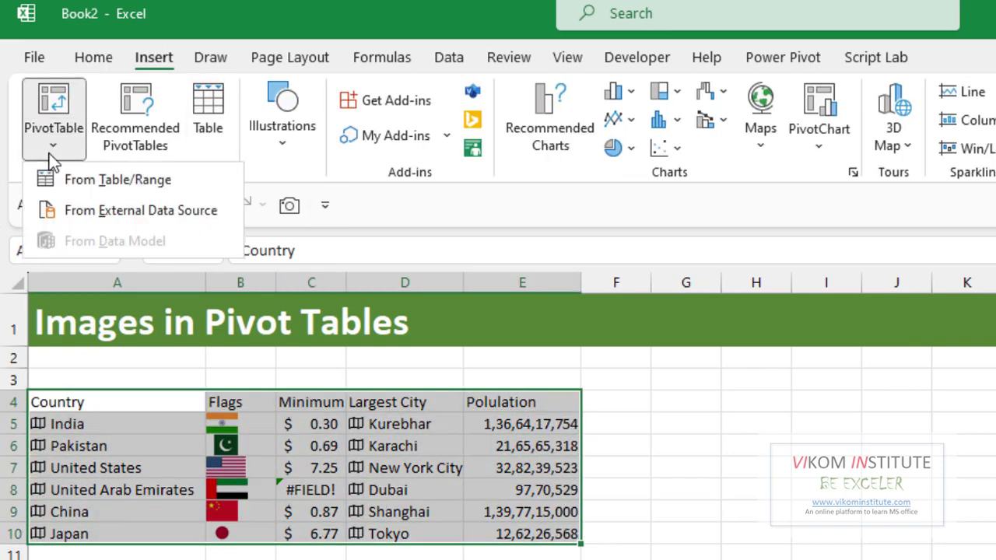
{"action": "left_click", "coordinate": [88, 187]}
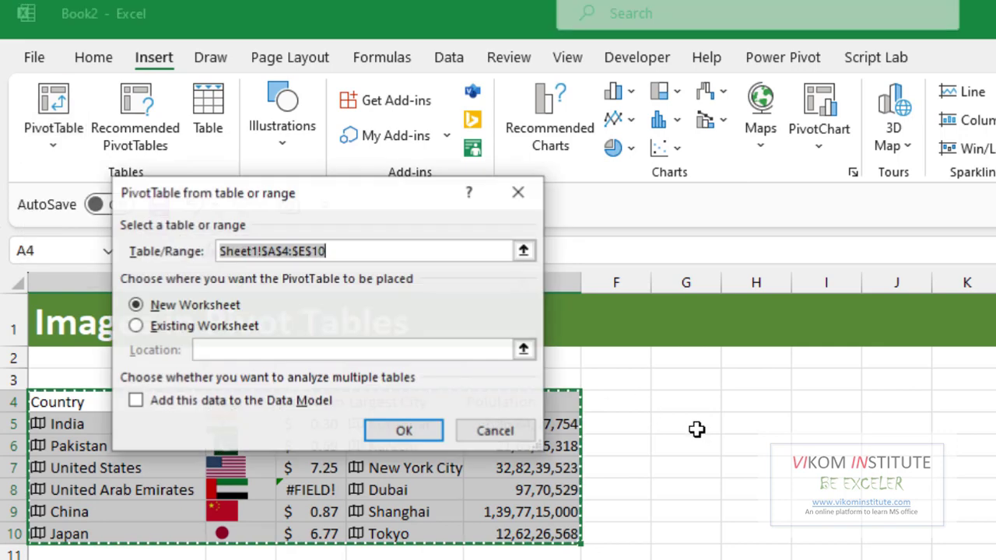
{"action": "left_click", "coordinate": [237, 355]}
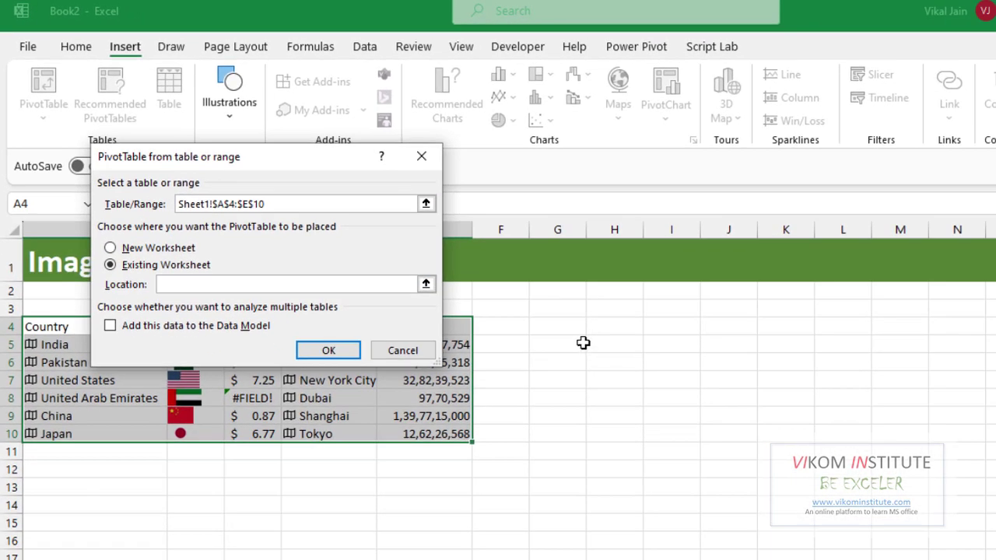
{"action": "left_click", "coordinate": [708, 423]}
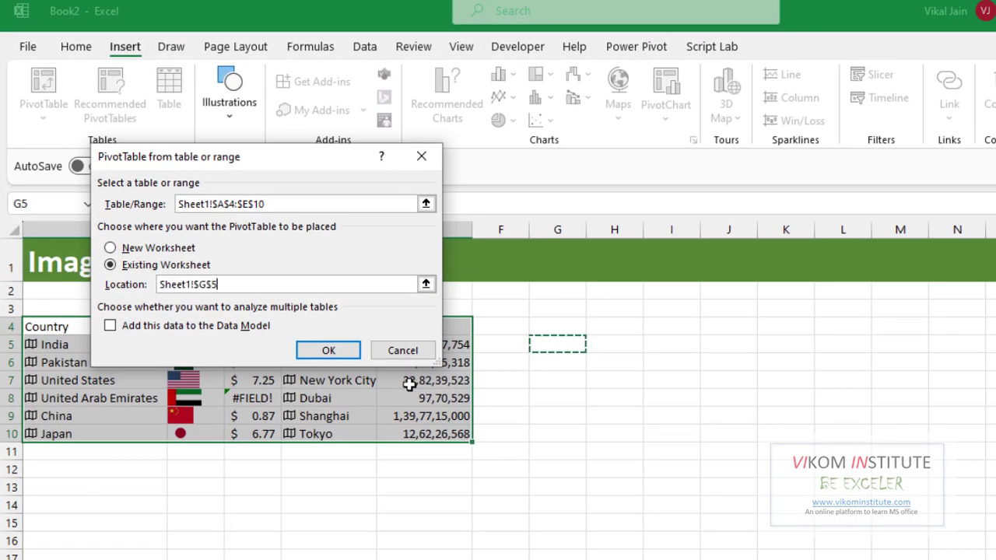
{"action": "left_click", "coordinate": [343, 351]}
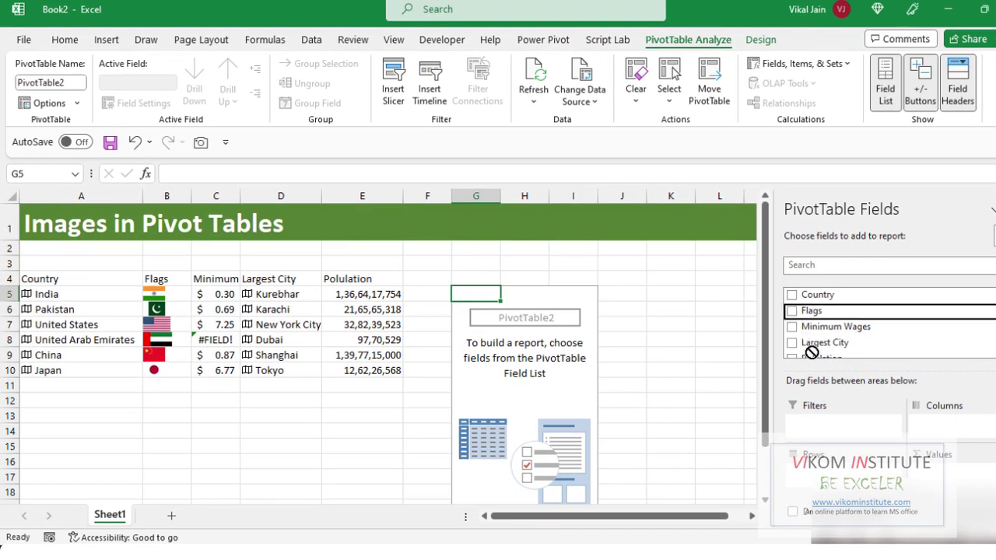
Put Flags in the pivot's Rows and Polulation in Values
{"action": "left_click_drag", "start_coordinate": [812, 353], "coordinate": [833, 476]}
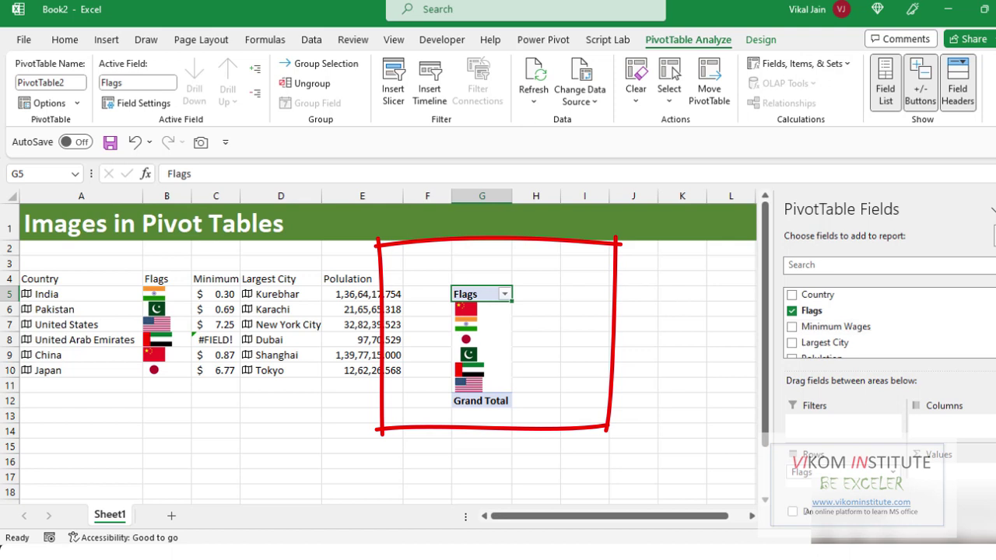
{"action": "scroll", "coordinate": [888, 323], "scroll_direction": "down", "scroll_amount": 2}
{"action": "left_click_drag", "start_coordinate": [822, 334], "coordinate": [946, 476]}
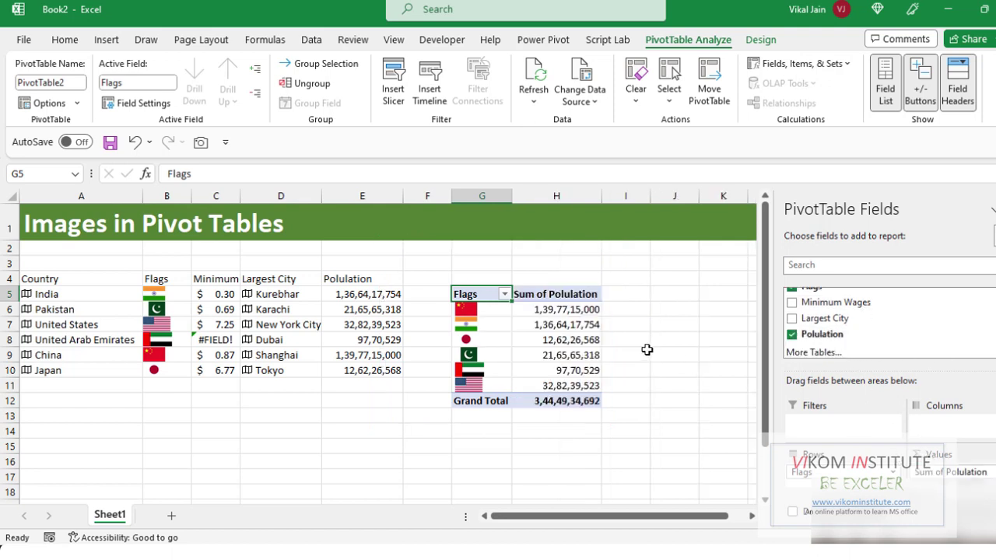
{"action": "left_click", "coordinate": [671, 340]}
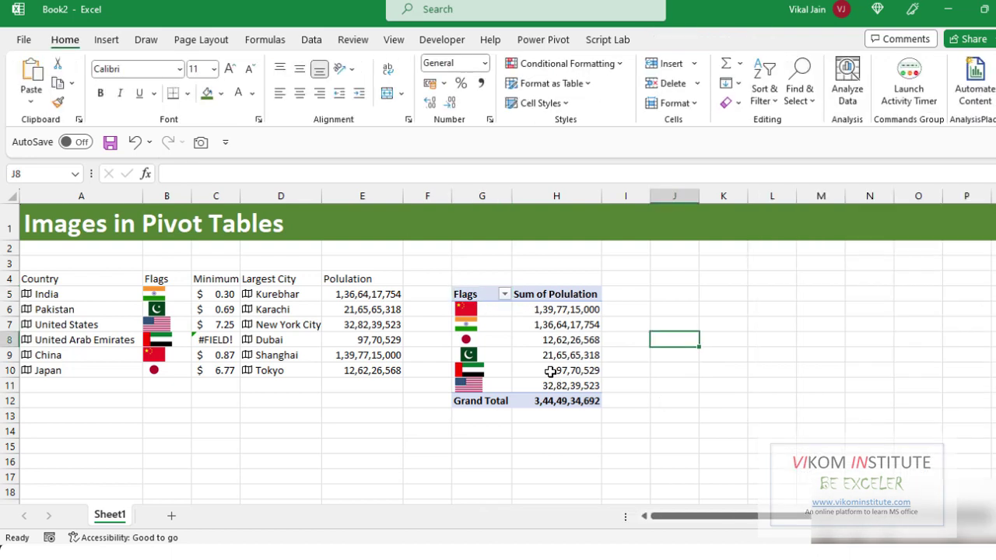
Copy the India and Pakistan flag cells from the pivot into J7 and J8
{"action": "left_click", "coordinate": [489, 324]}
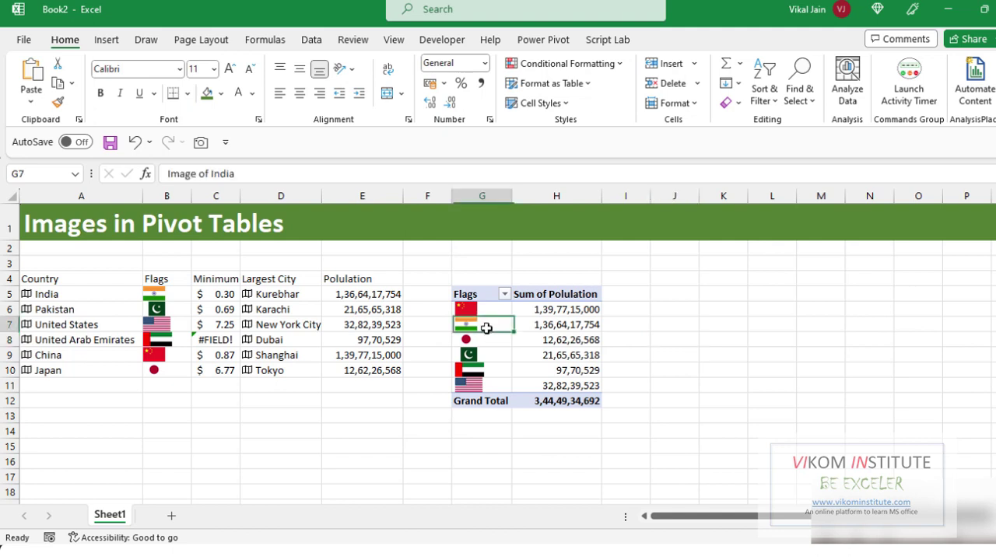
{"action": "key", "text": "ctrl+c"}
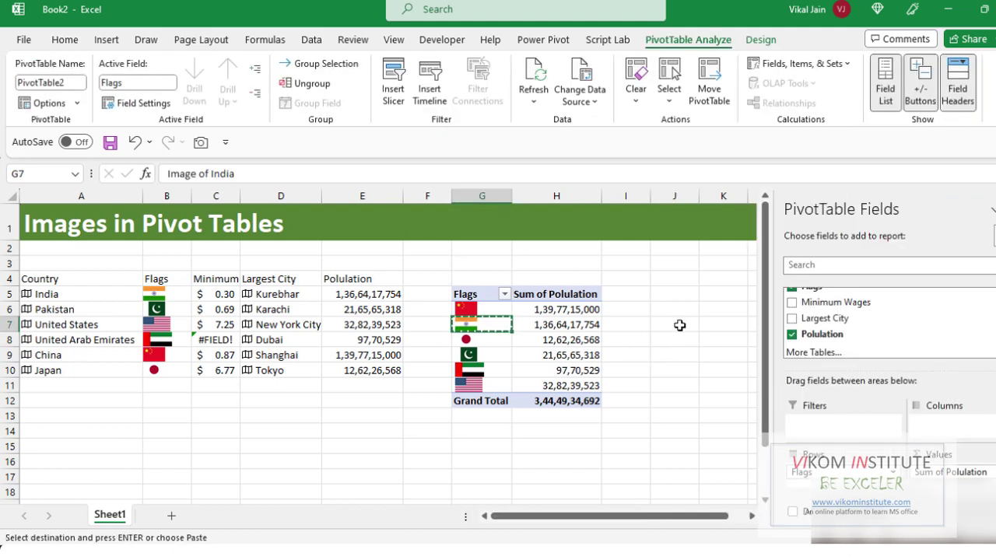
{"action": "left_click", "coordinate": [678, 324]}
{"action": "key", "text": "ctrl+v"}
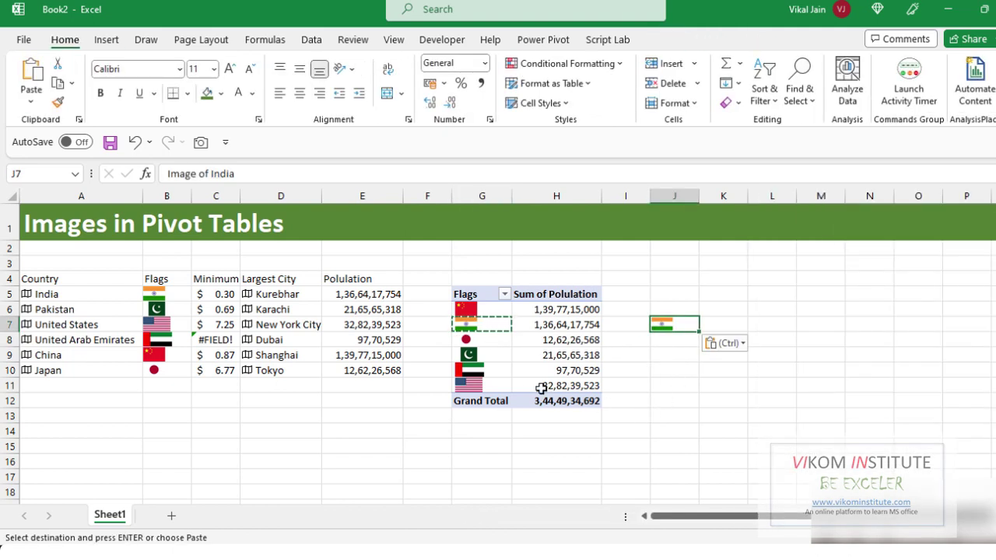
{"action": "left_click", "coordinate": [504, 356]}
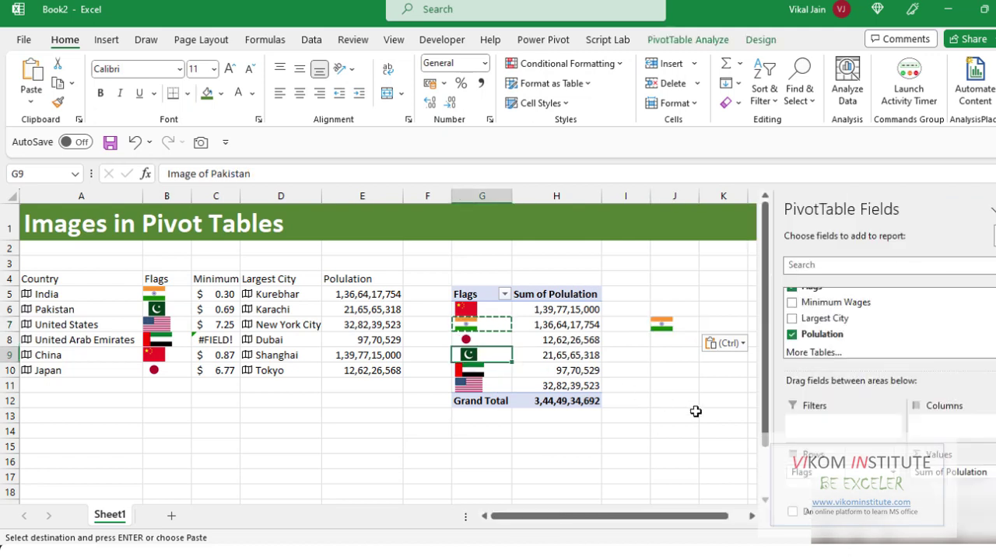
{"action": "key", "text": "ctrl+c"}
{"action": "left_click", "coordinate": [674, 339]}
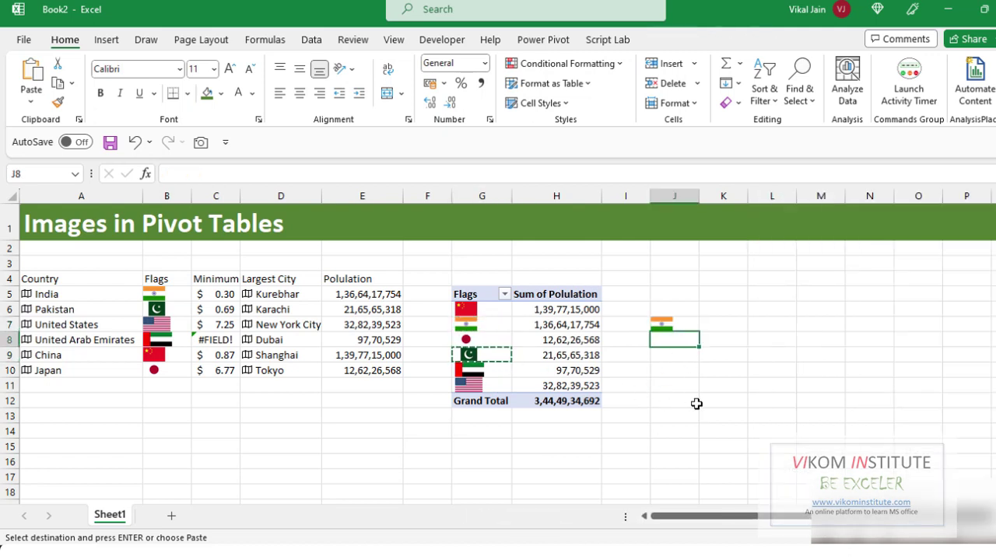
{"action": "key", "text": "ctrl+v"}
{"action": "left_click", "coordinate": [730, 325]}
{"action": "key", "text": "Escape"}
Enter =VLOOKUP(J7,$G$6:$H$11,2,0) in K7 and fill it down to K8
{"action": "type", "text": "=vl"}
{"action": "key", "text": "Tab"}
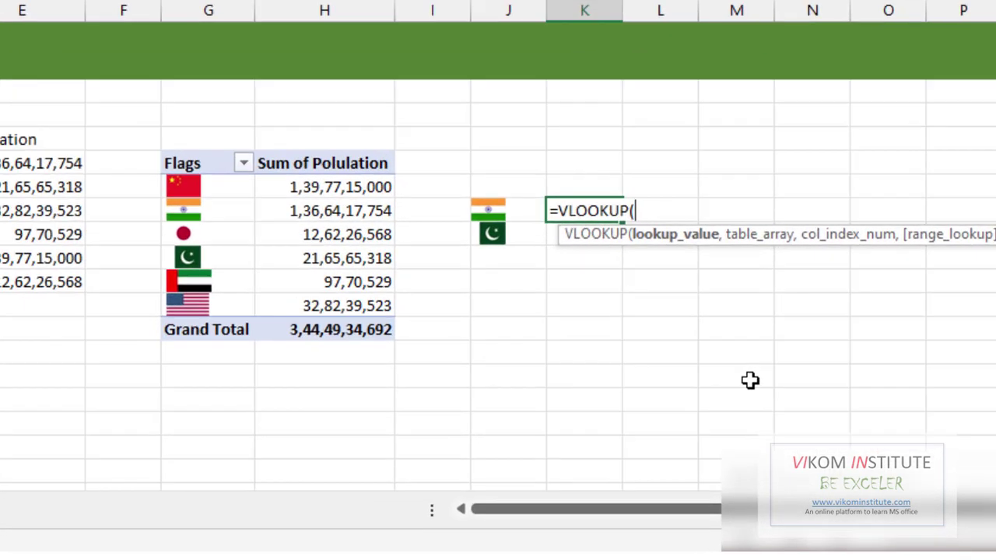
{"action": "key", "text": "Left"}
{"action": "type", "text": ","}
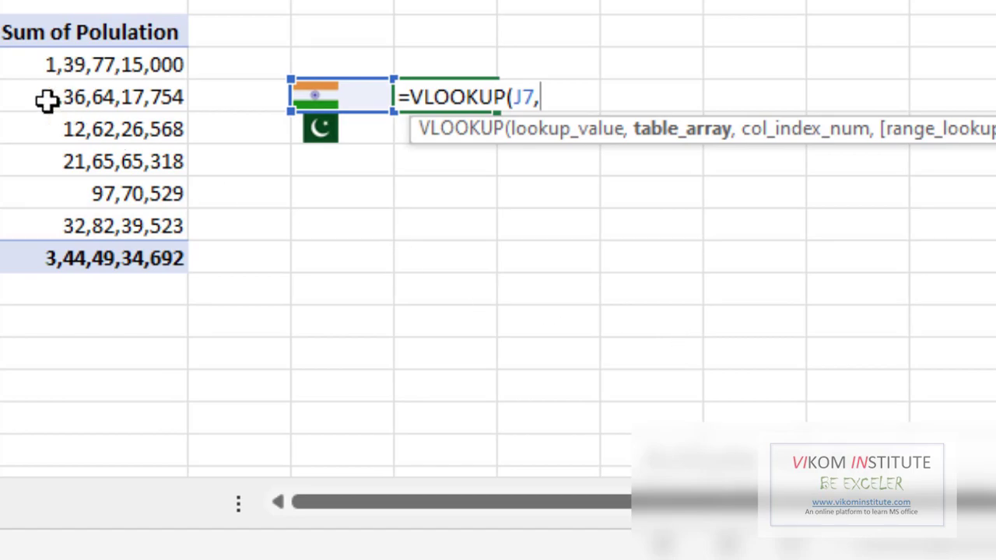
{"action": "left_click_drag", "start_coordinate": [0, 65], "coordinate": [85, 223]}
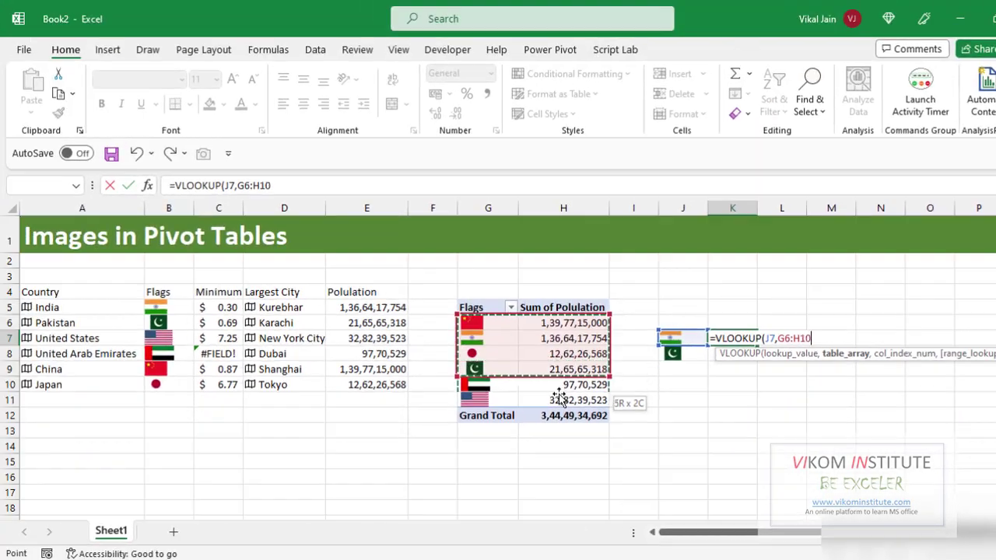
{"action": "left_click_drag", "start_coordinate": [560, 399], "coordinate": [554, 404]}
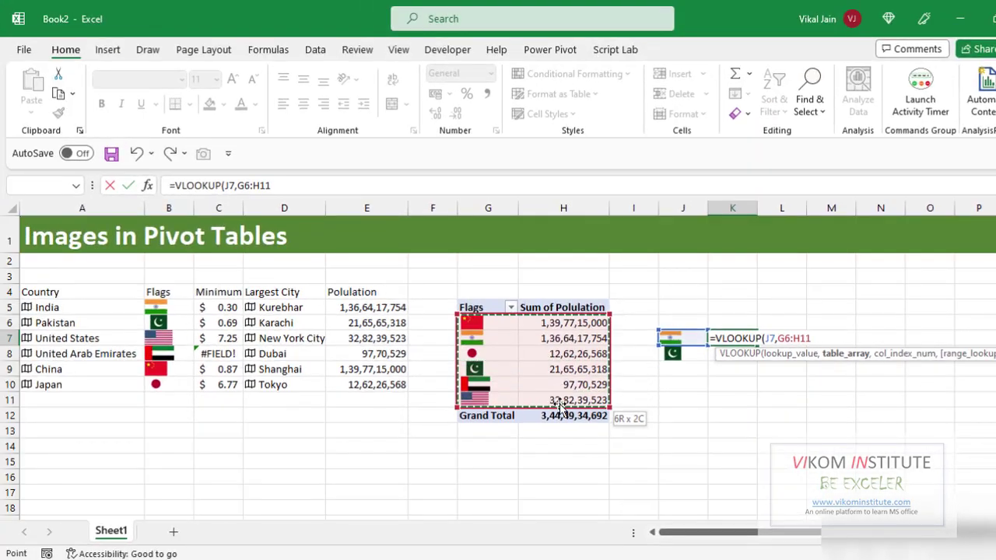
{"action": "key", "text": "F4"}
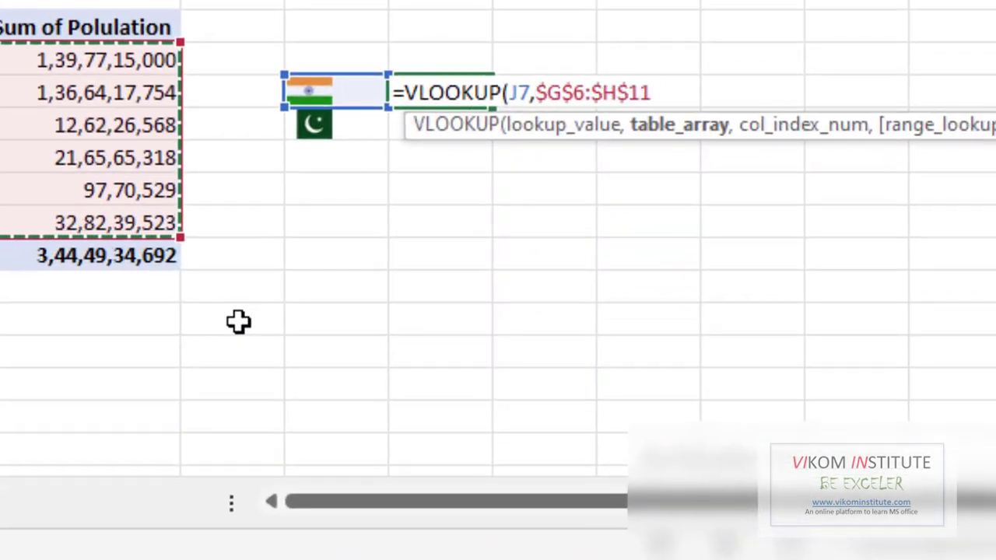
{"action": "type", "text": ",2,0"}
{"action": "key", "text": "Return"}
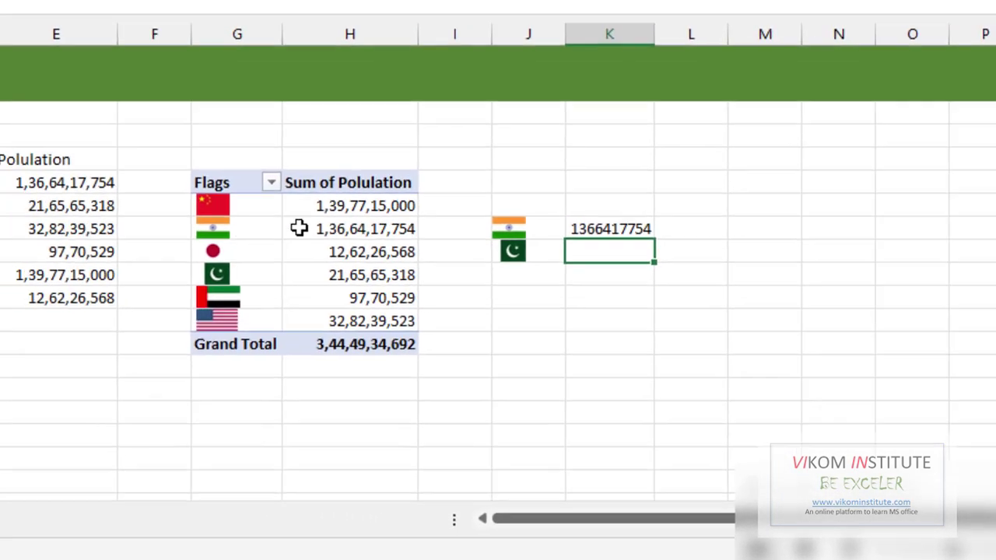
{"action": "left_click", "coordinate": [592, 229]}
{"action": "left_click_drag", "start_coordinate": [654, 240], "coordinate": [653, 257]}
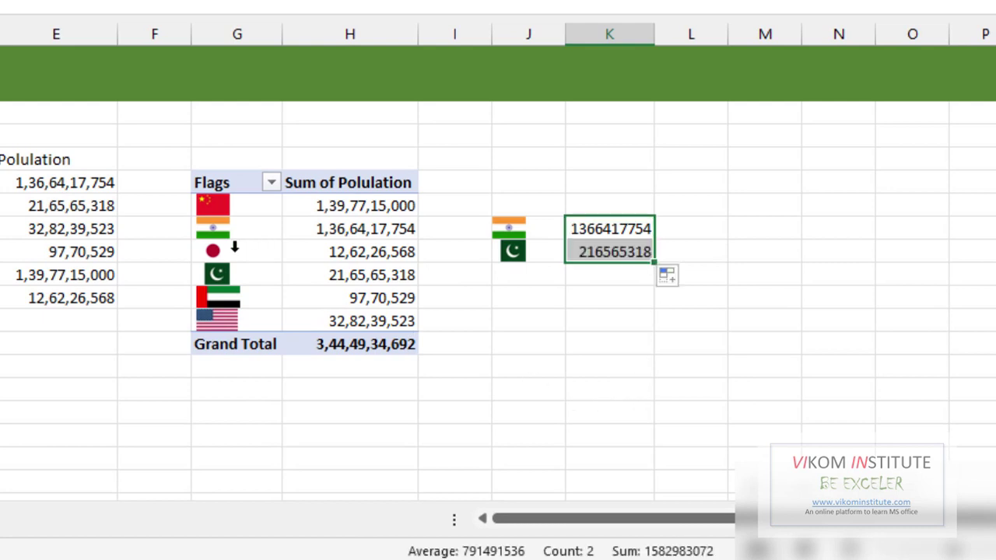